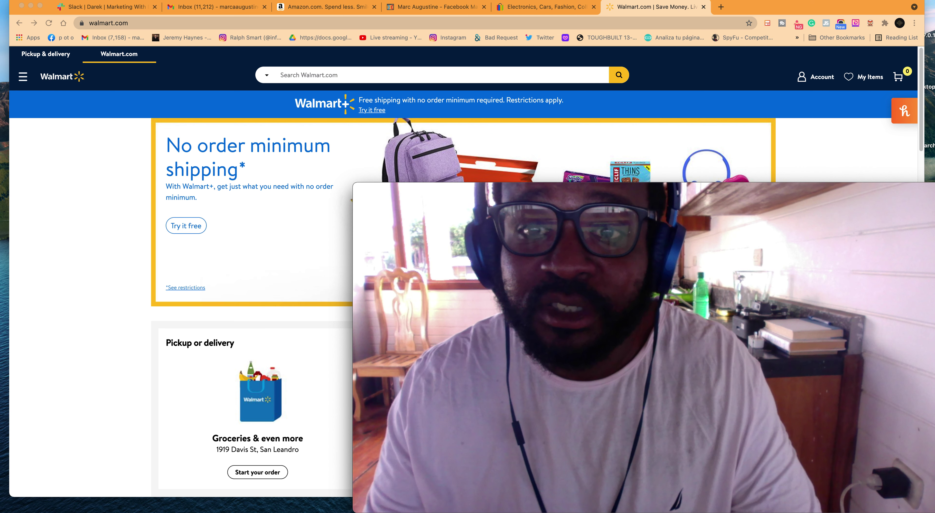
Switch from Walmart to the eBay homepage showing the Recently Viewed Items row.
mouse_move(816, 351)
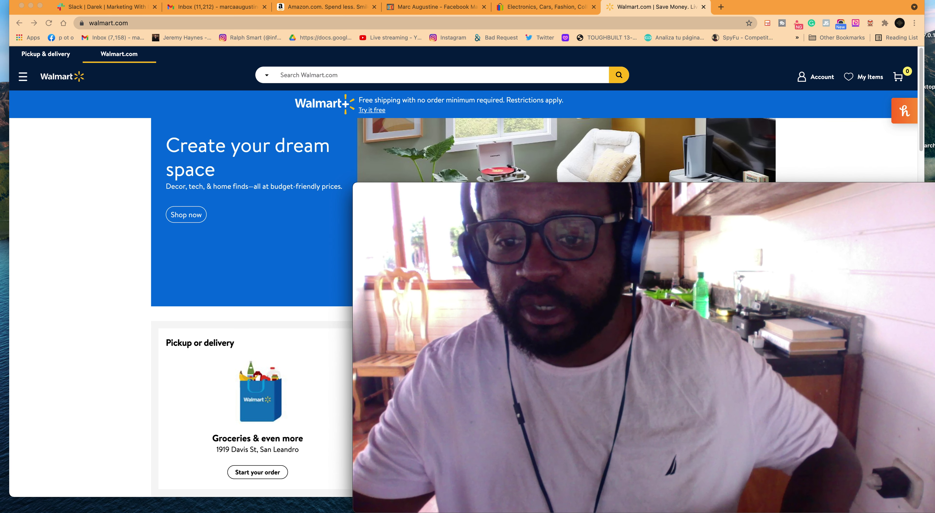
mouse_move(529, 461)
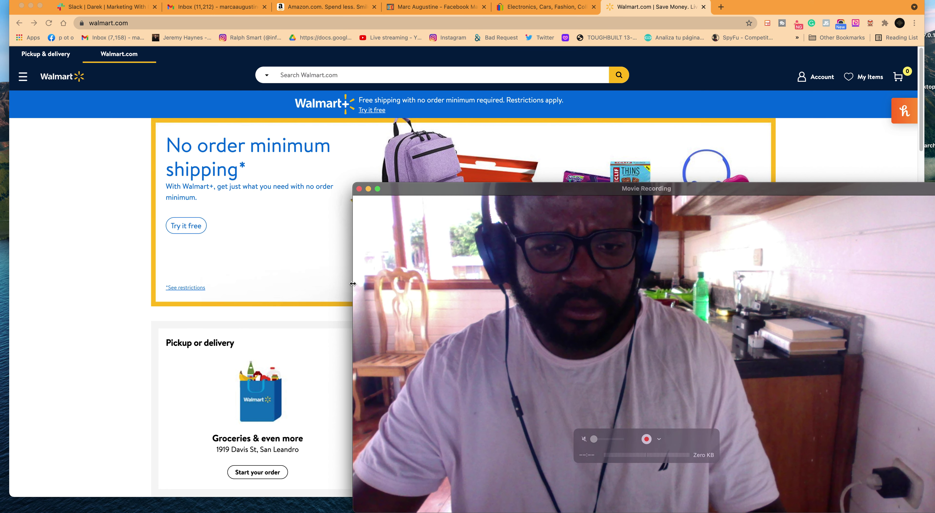
drag(353, 183, 744, 293)
drag(895, 302, 895, 389)
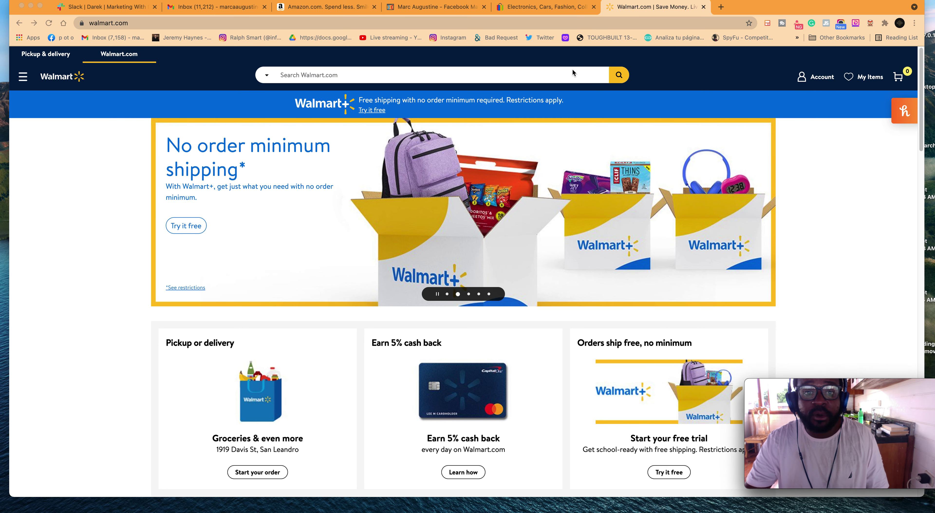
click(534, 9)
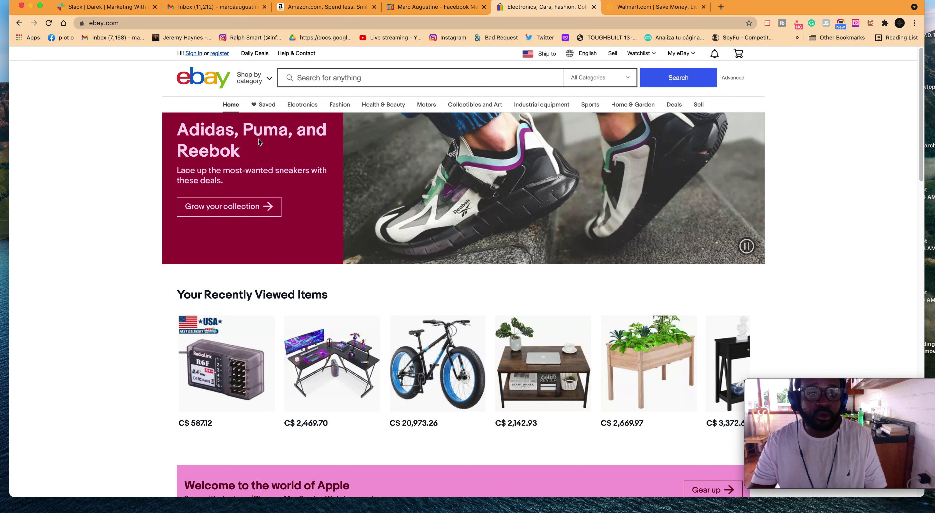
Search eBay for 'mens mountain bike' and scroll through the 1,956 bicycle listings.
click(367, 73)
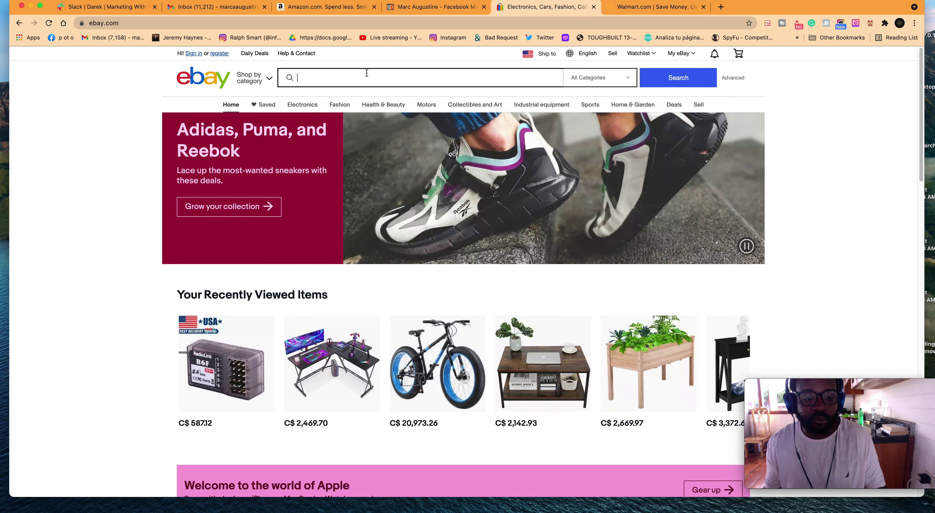
text(mens mountain bike)
key(Return)
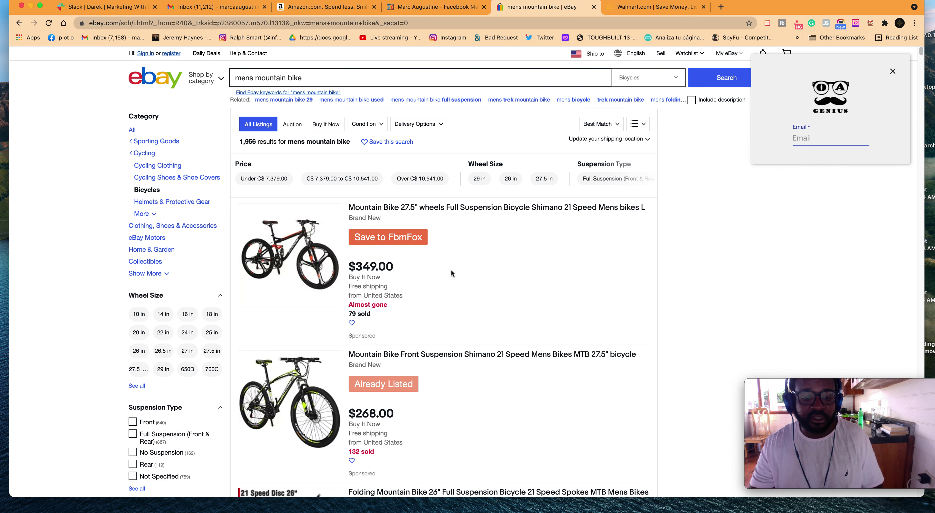
scroll(453, 269, down, 3)
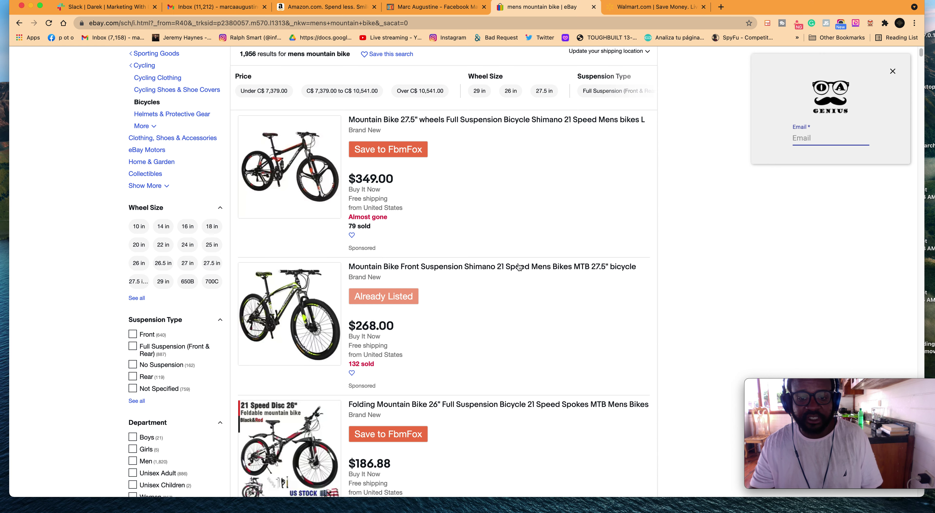
scroll(581, 272, down, 8)
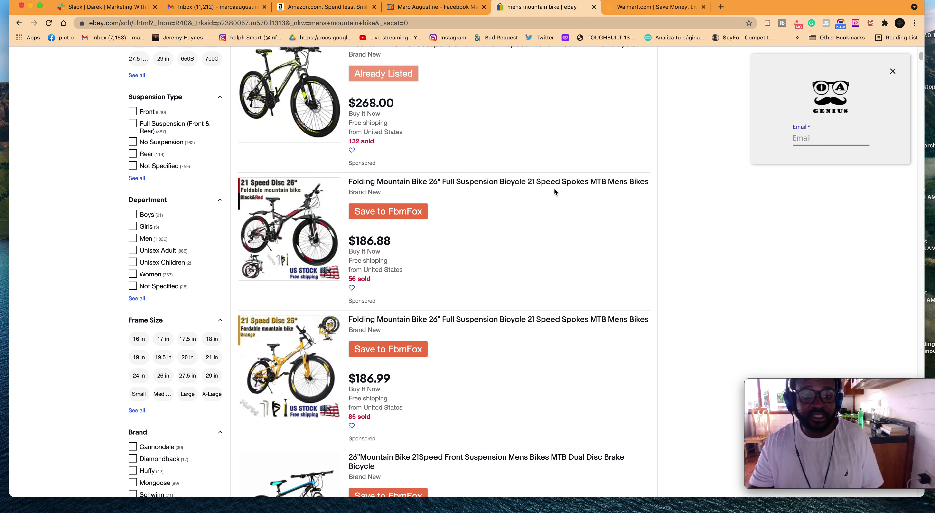
scroll(554, 192, down, 8)
scroll(558, 192, up, 20)
Run the 'mens mountain bike' search on Walmart (253 results), then move to Amazon.
click(660, 8)
click(522, 77)
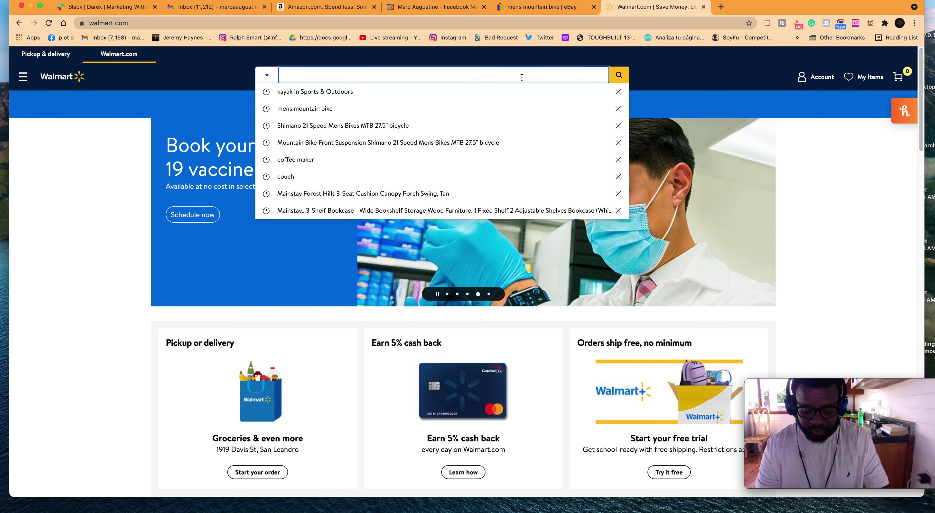
text(mens mountain bike)
key(Return)
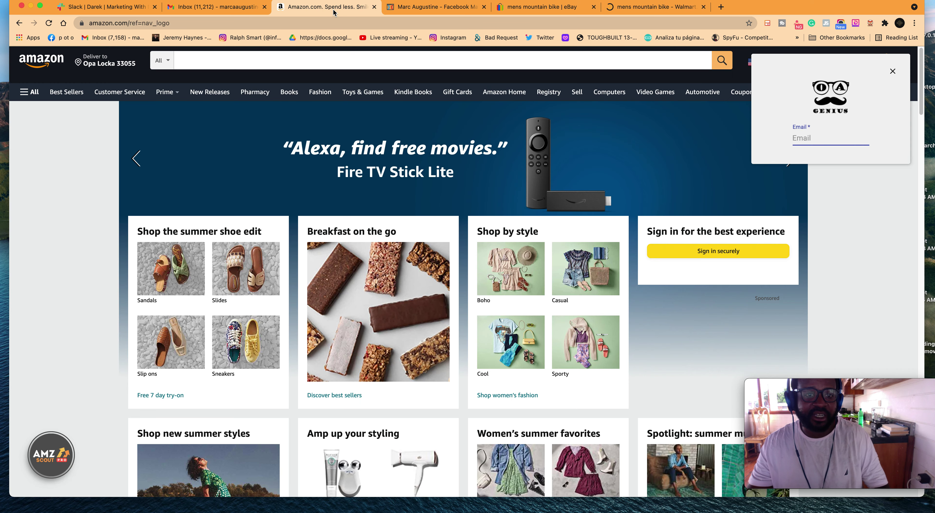
click(323, 7)
Search Amazon for 'mens moutain bike', review the 789 results, then return to eBay's results.
click(307, 60)
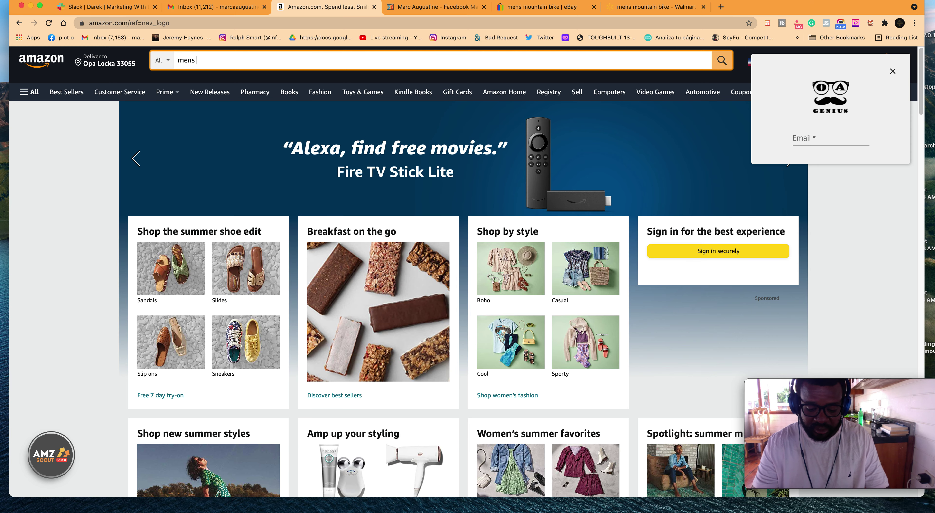
text(mens moutain bike)
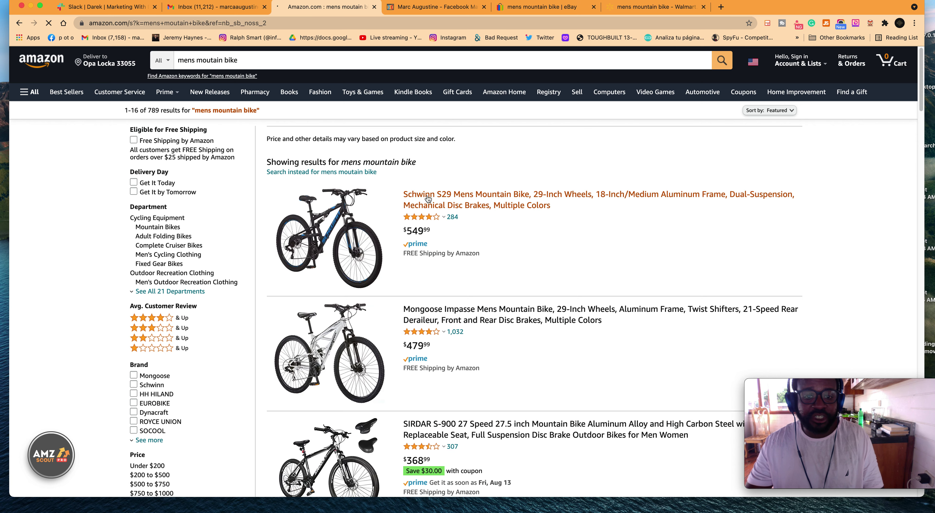
scroll(617, 225, down, 5)
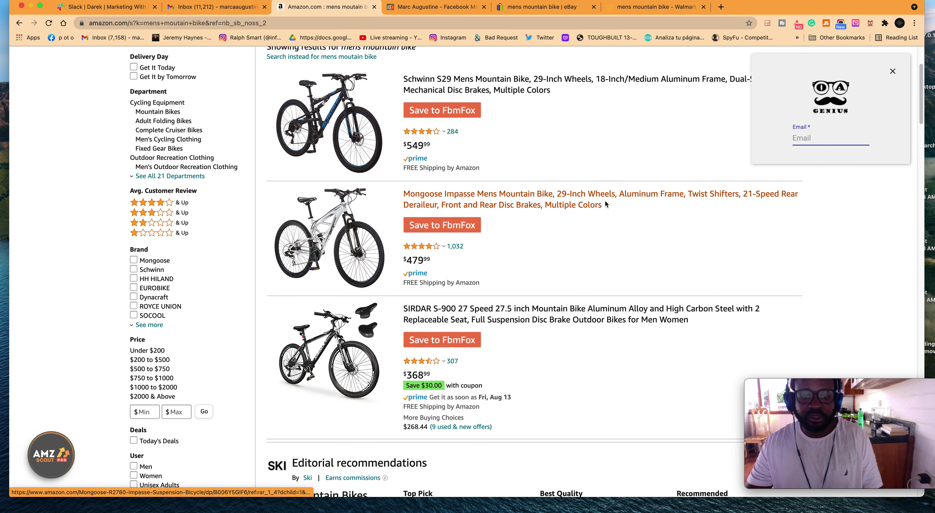
scroll(598, 220, down, 5)
scroll(596, 215, up, 10)
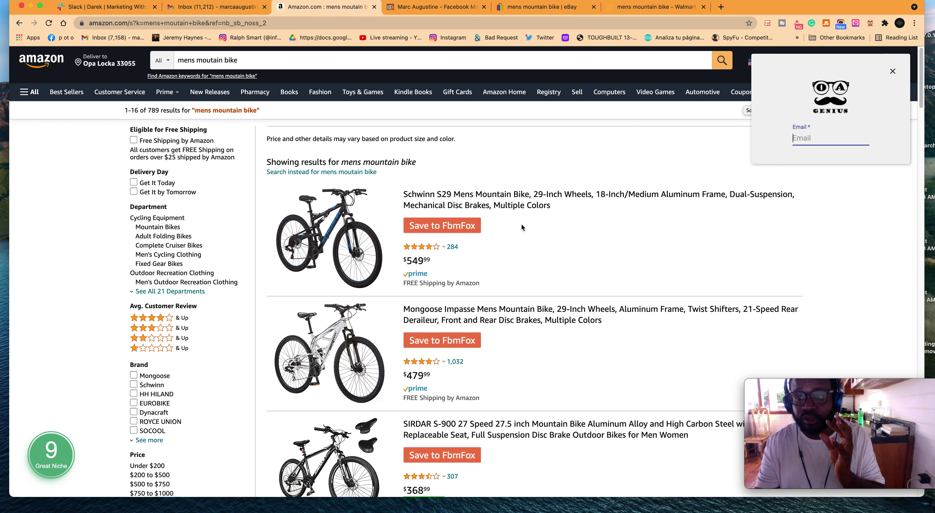
click(893, 72)
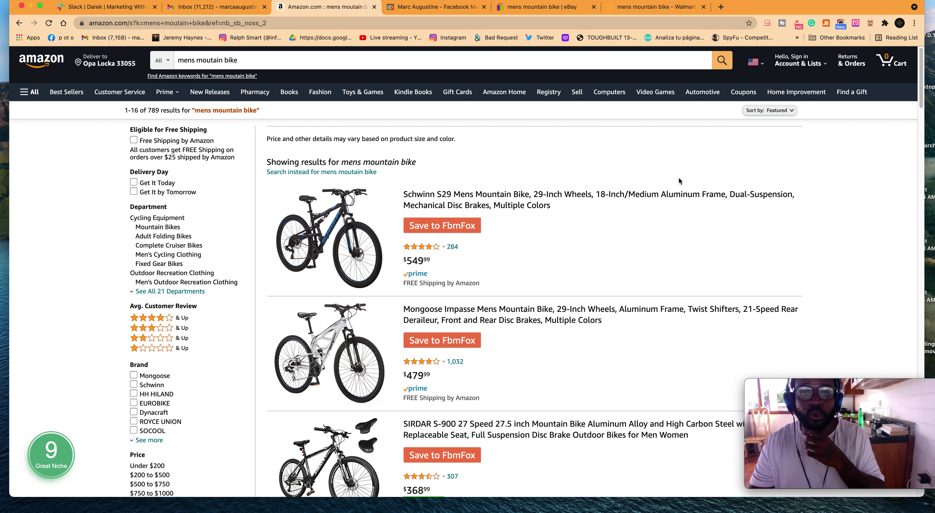
click(559, 8)
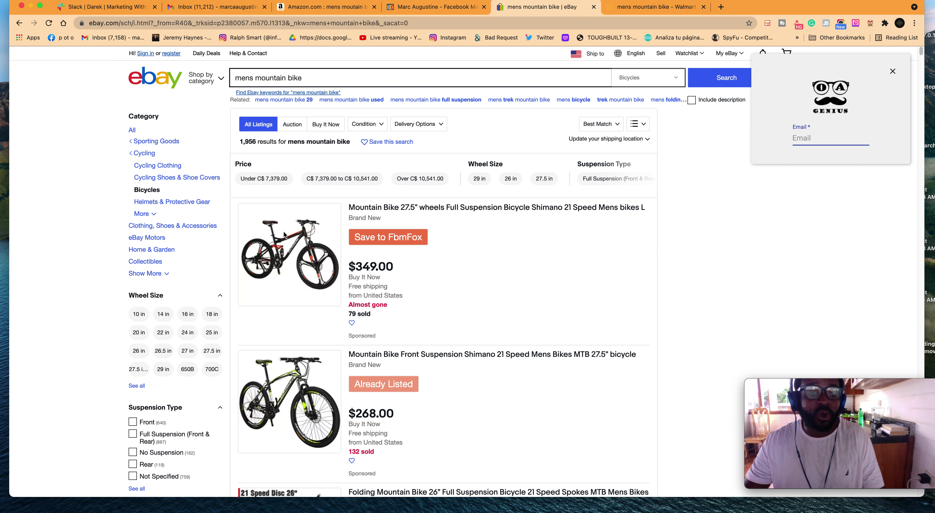
Open the $349 27.5-inch full-suspension bike listing separately and reverse-search its main photo on Google.
right_click(281, 220)
right_click(378, 210)
click(383, 214)
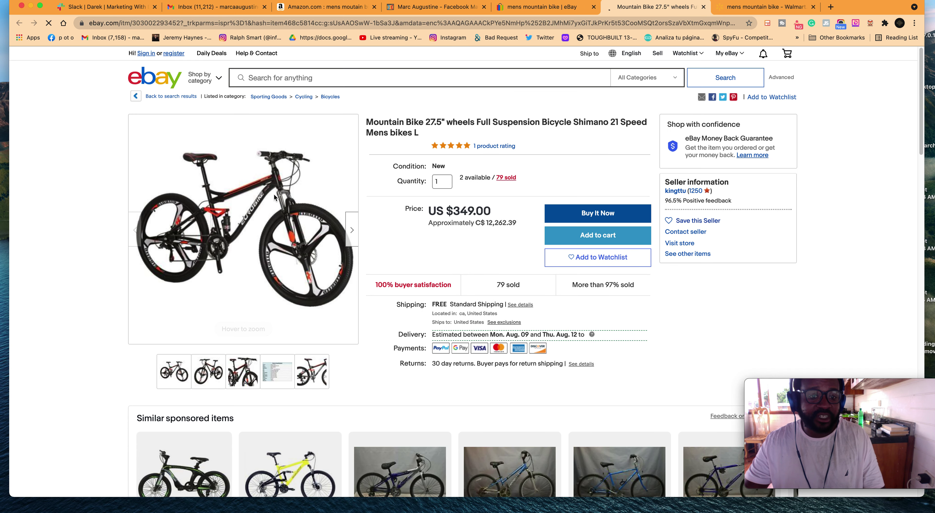
right_click(275, 197)
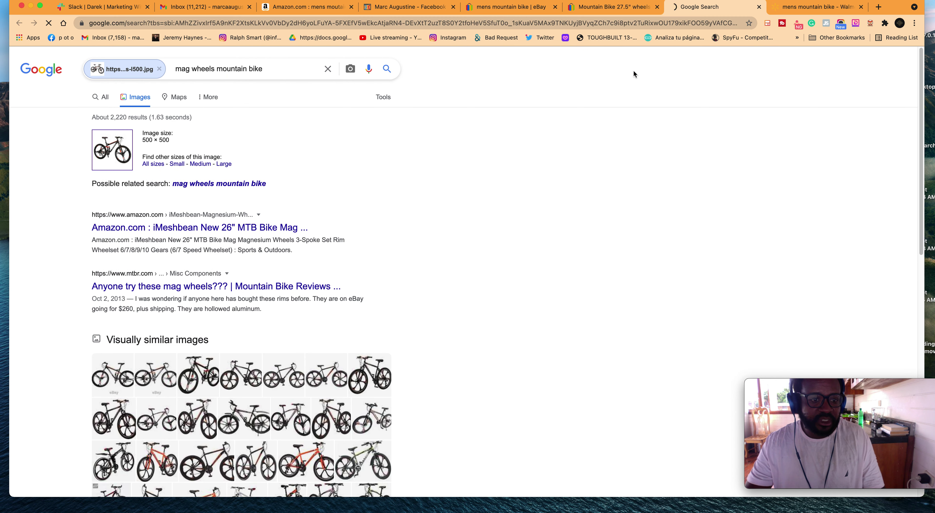
Scroll Google's image matches and open Amazon's 'Mountain Bikes - Eurobike' page.
scroll(483, 142, down, 10)
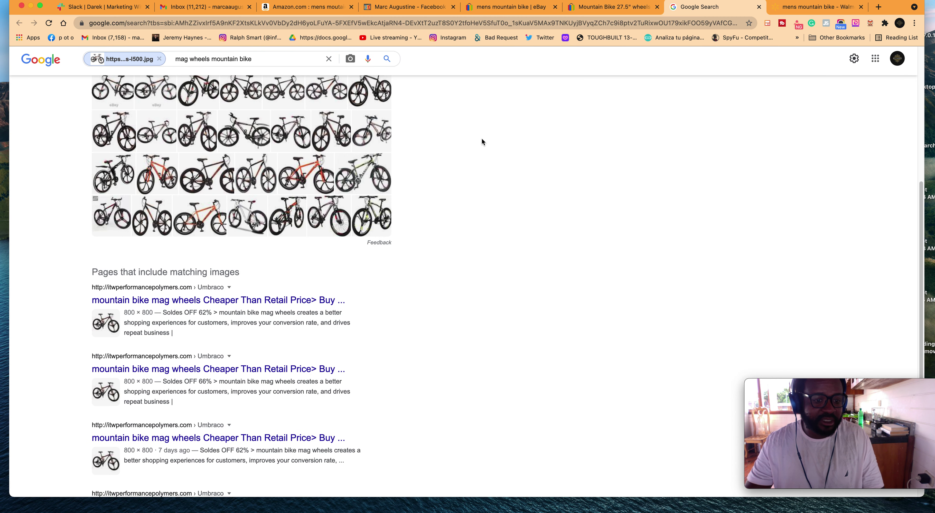
scroll(482, 141, down, 3)
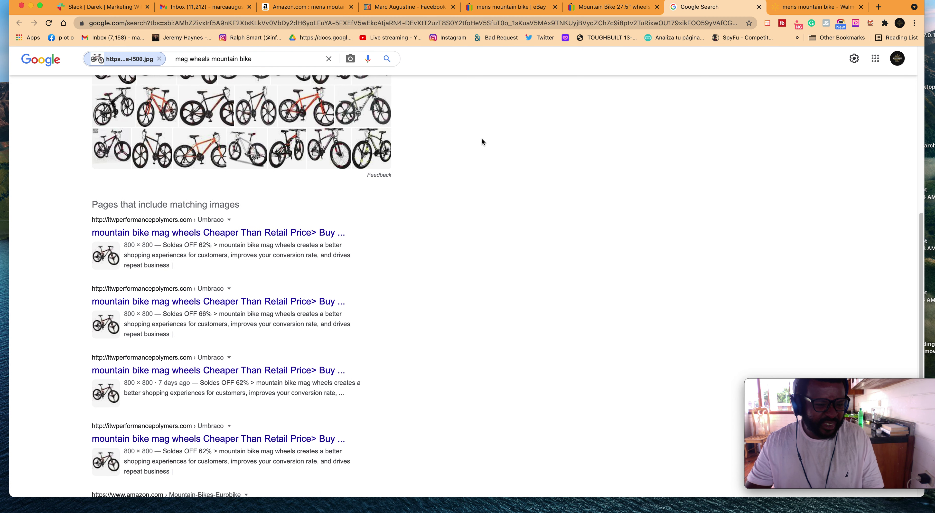
scroll(482, 141, down, 6)
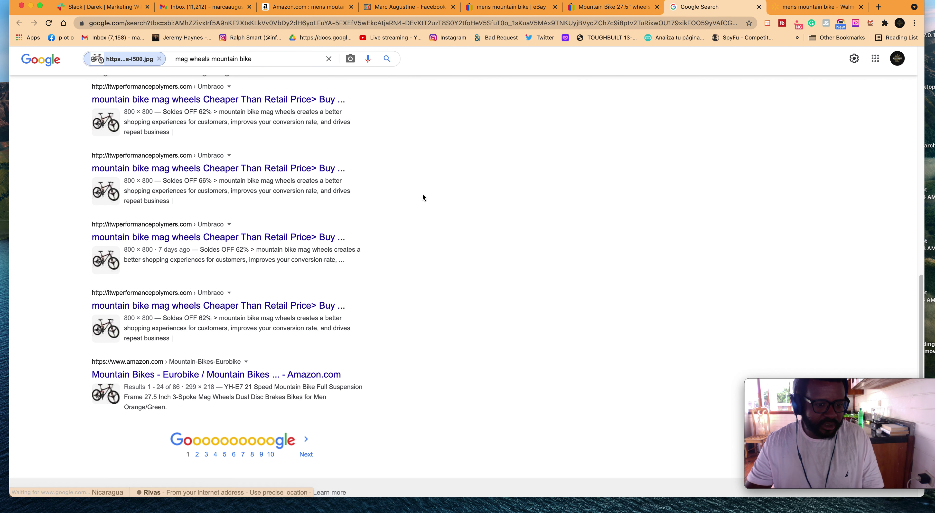
click(261, 375)
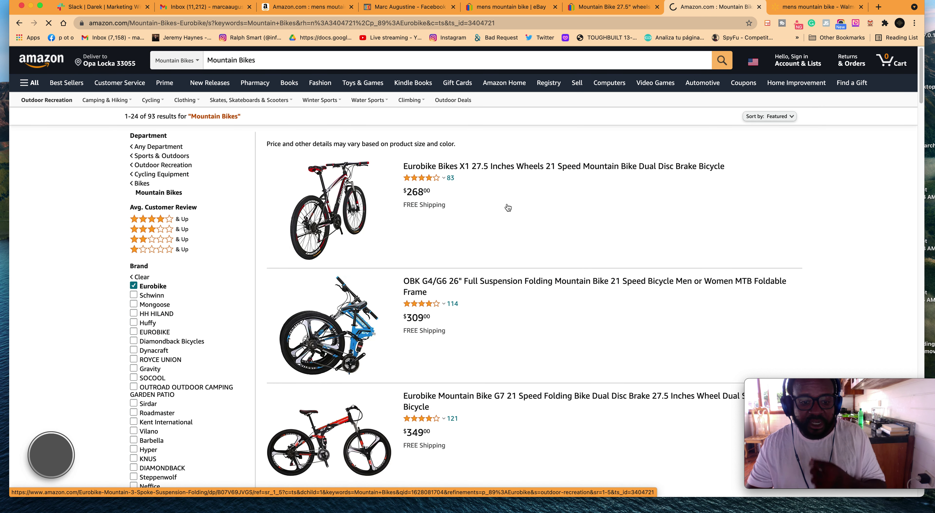
click(615, 10)
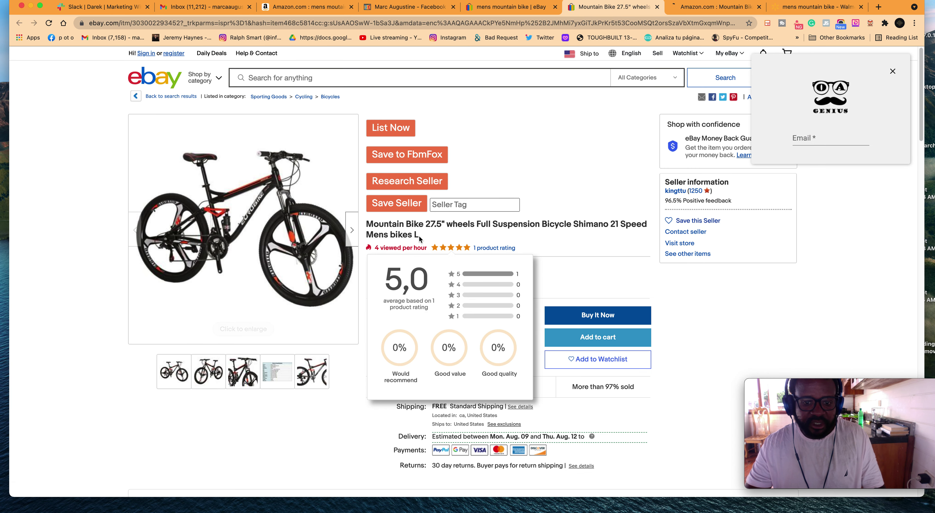
click(693, 10)
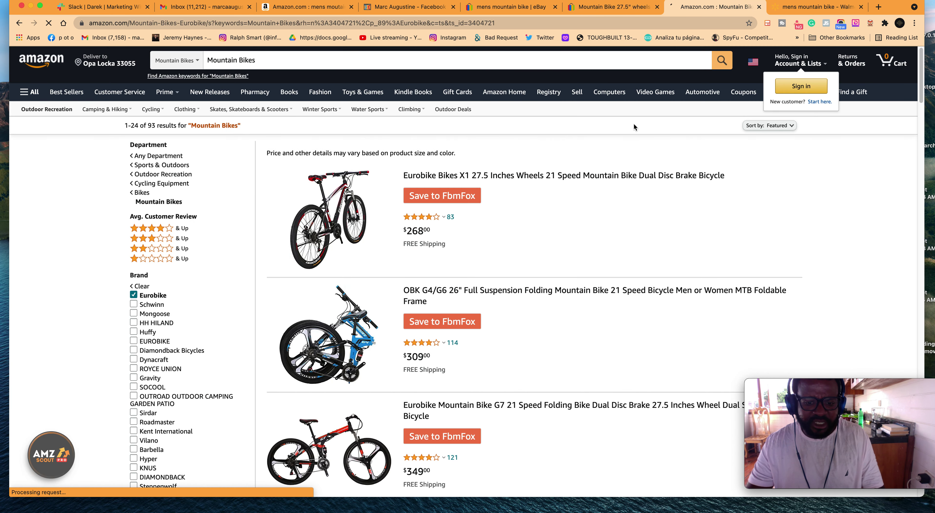
scroll(632, 123, down, 5)
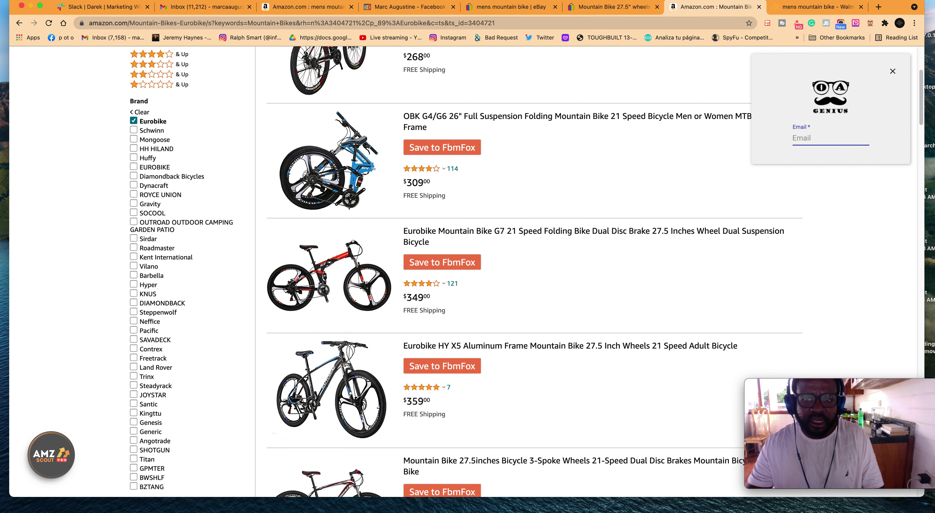
click(620, 7)
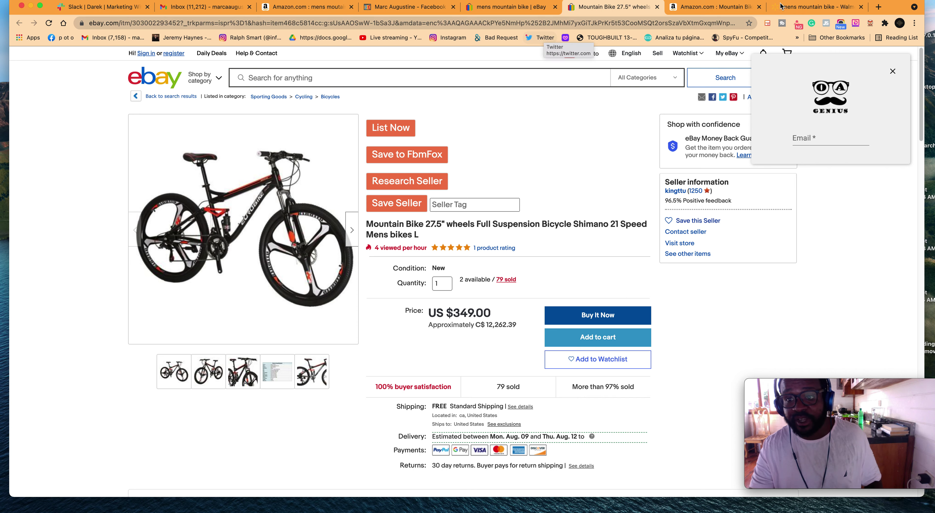
click(894, 72)
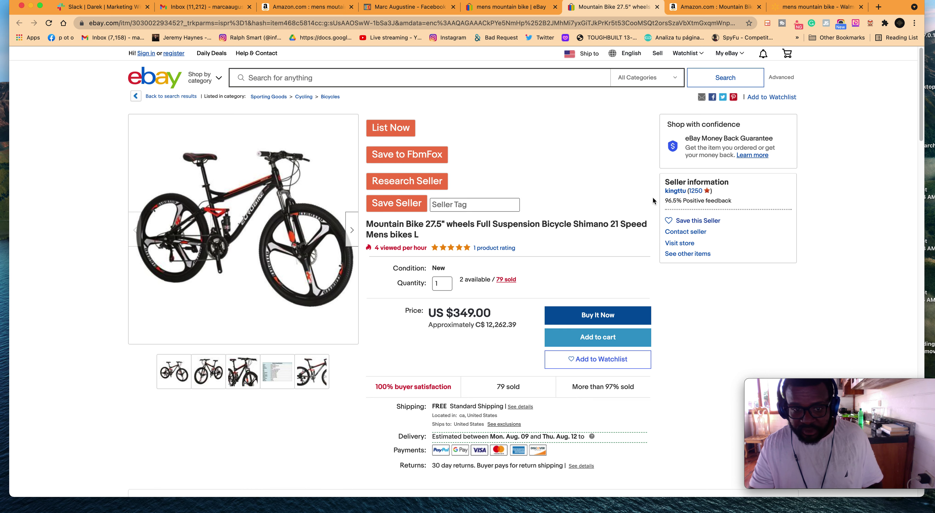
Google the listing's S7 Mountain Bike description title, then select its bullet-point features on eBay.
scroll(578, 181, down, 20)
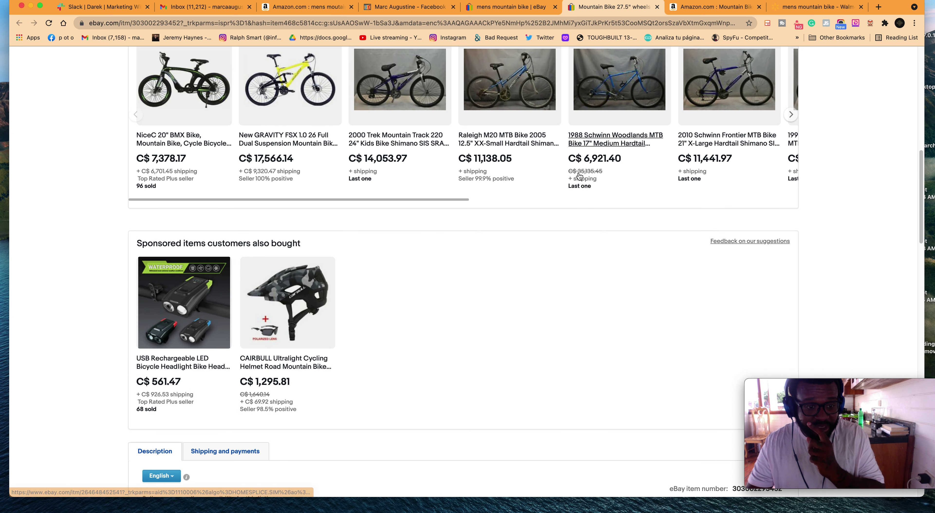
scroll(578, 172, down, 1)
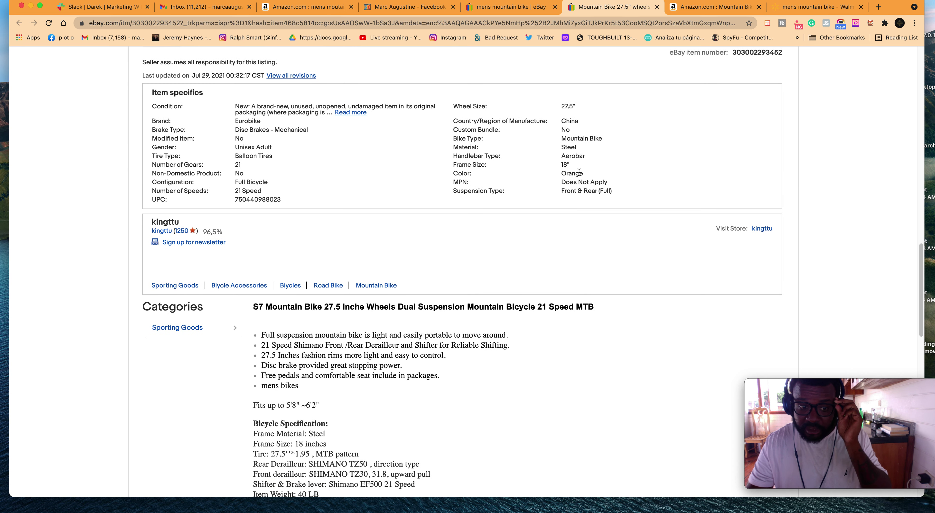
triple_click(392, 309)
right_click(392, 308)
click(426, 350)
click(566, 10)
scroll(431, 256, down, 6)
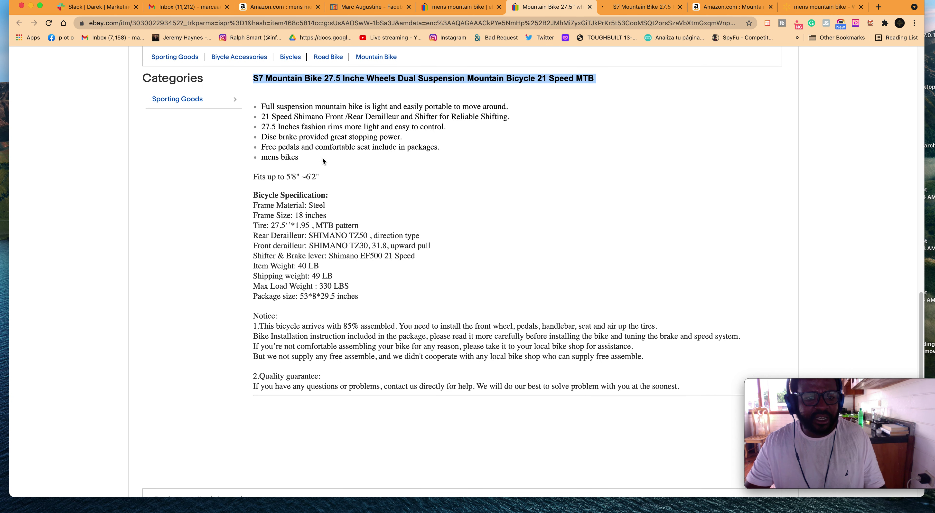
drag(307, 158, 263, 104)
Google the selected bullet points, then revisit the eBay description and Amazon's mens mountain bike results.
right_click(296, 115)
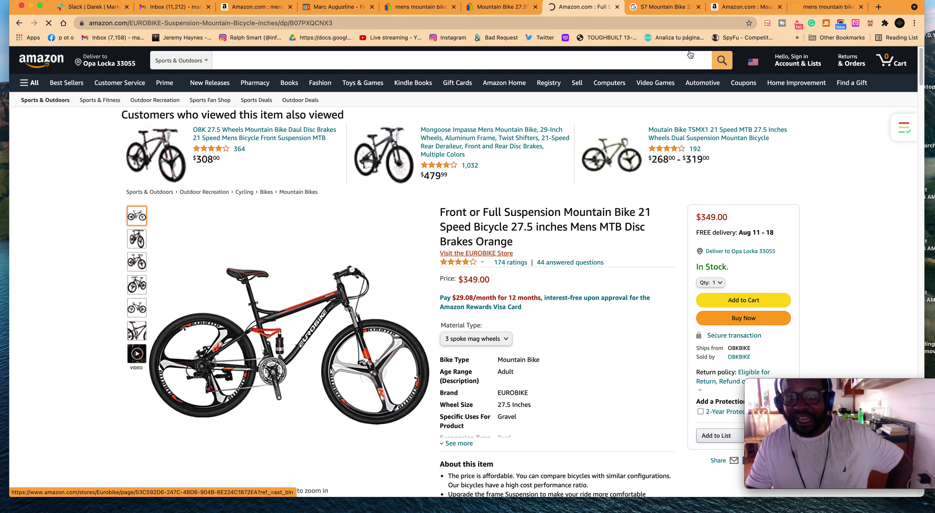
click(486, 8)
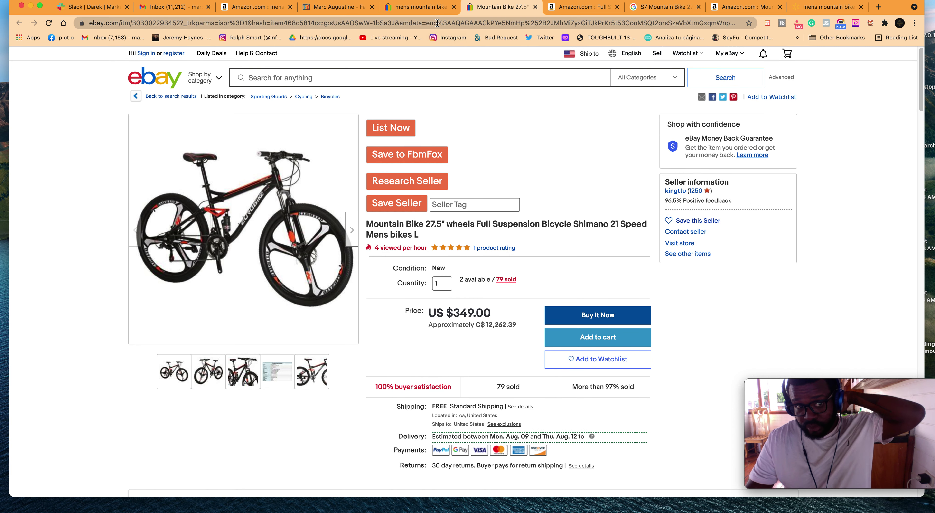
click(270, 11)
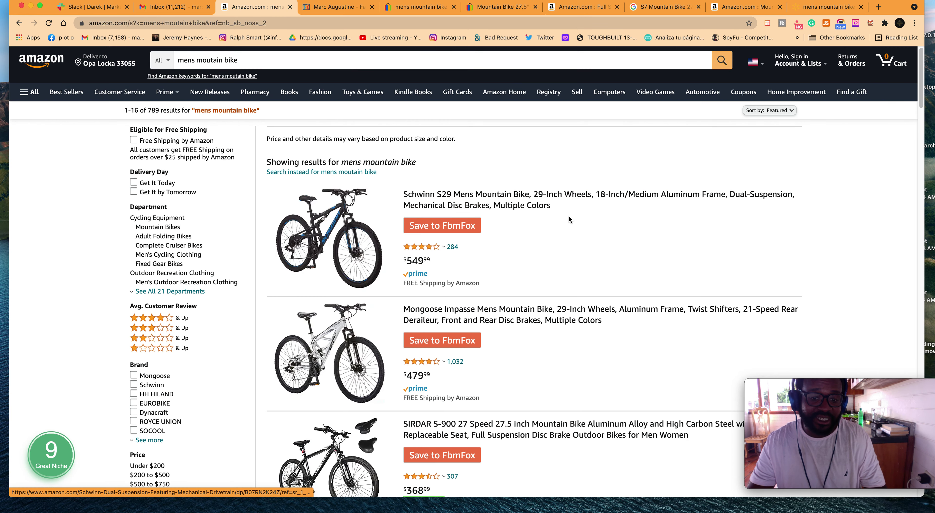
scroll(568, 216, down, 5)
scroll(570, 211, down, 10)
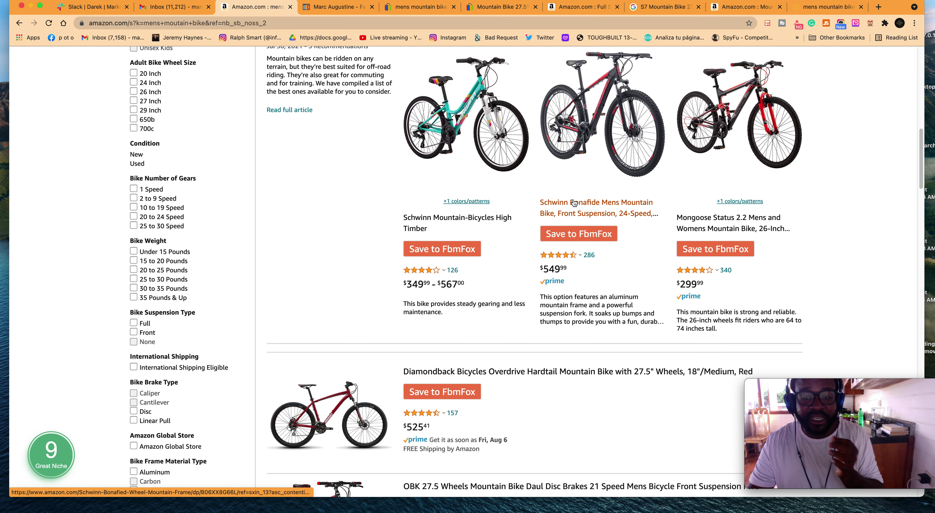
scroll(573, 203, up, 15)
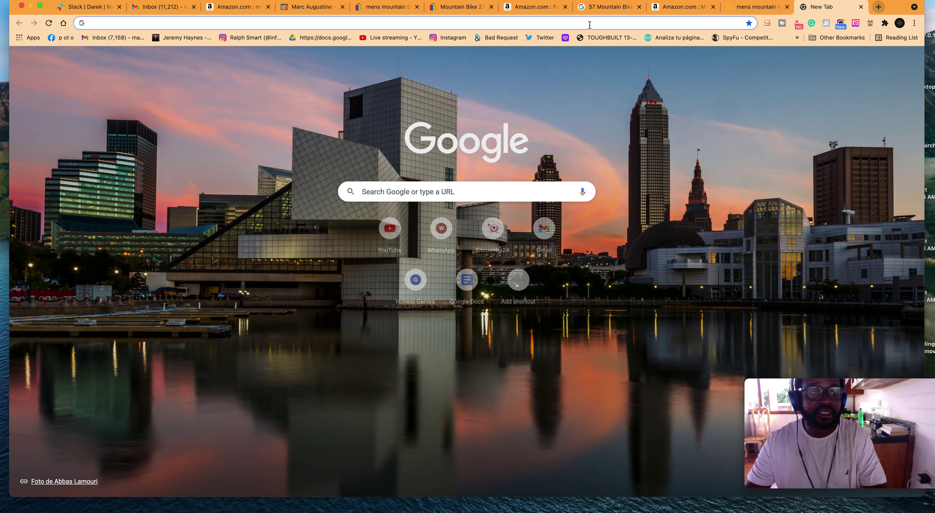
Search Google for 'key word tooldropshipping' and scroll through the results.
text(key word tool)
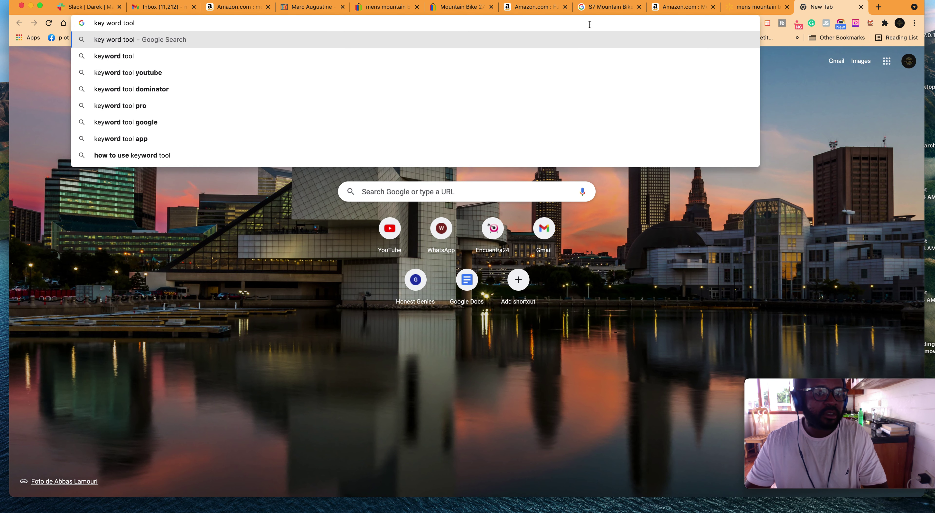
text(dropshipping)
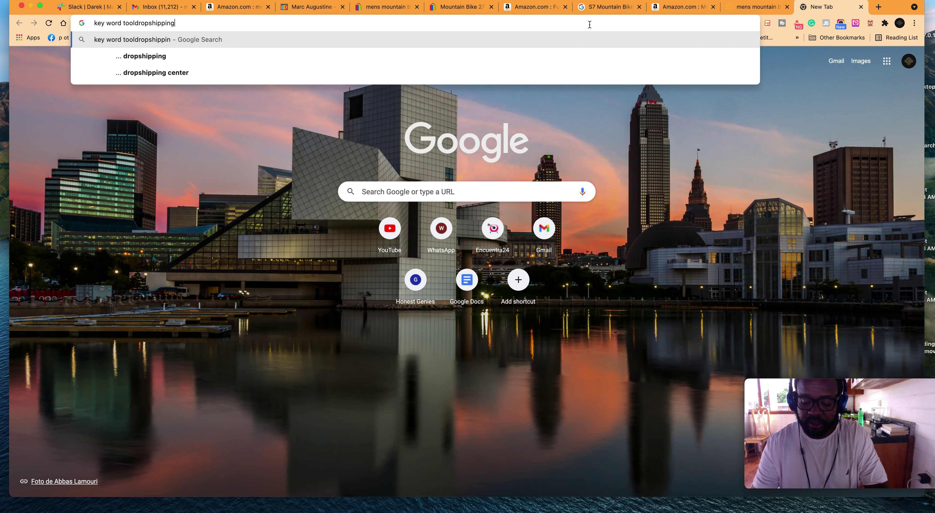
key(Return)
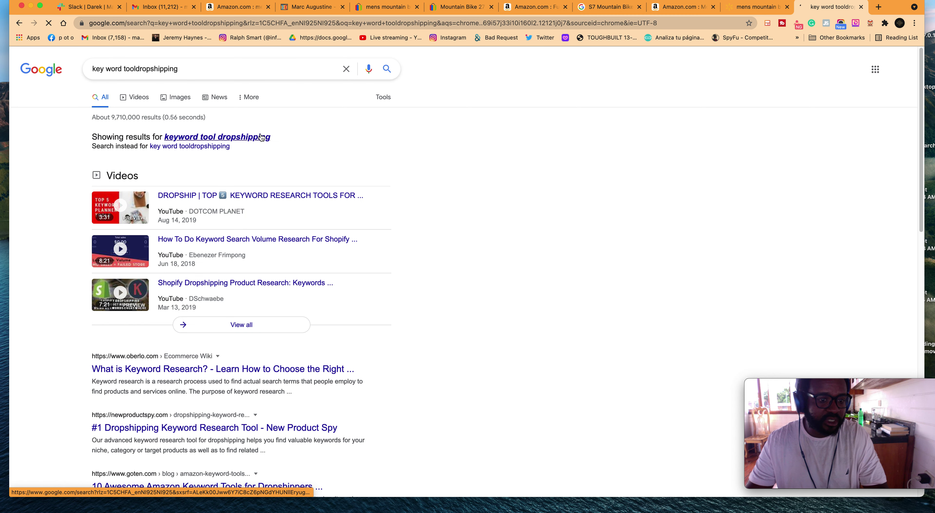
scroll(397, 176, down, 2)
scroll(397, 179, down, 6)
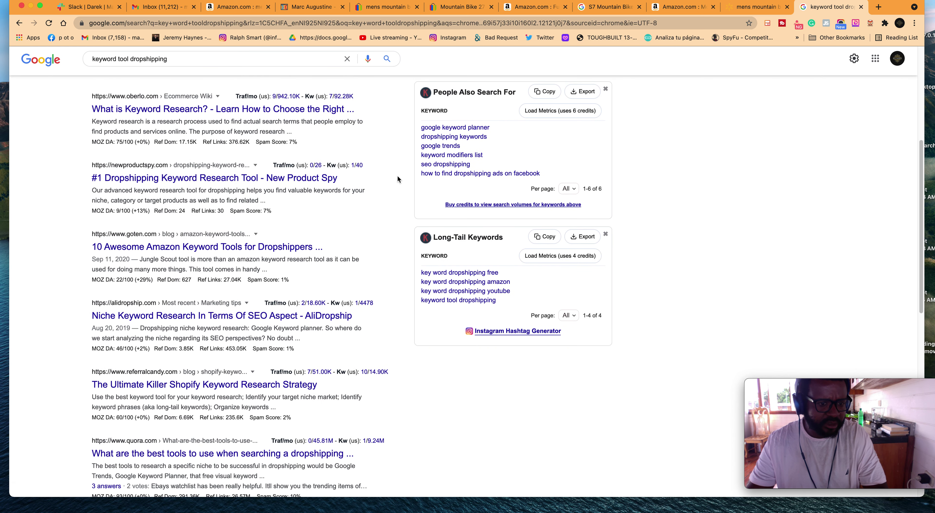
scroll(398, 179, down, 6)
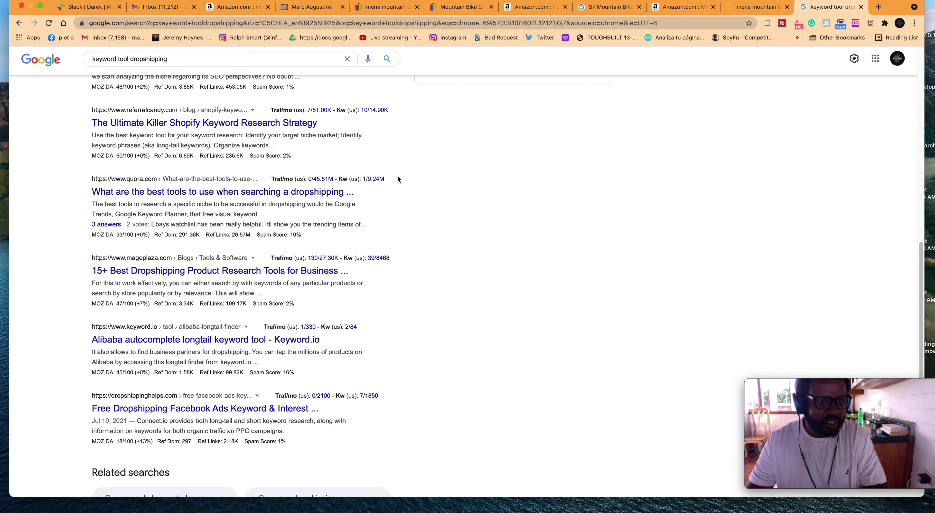
scroll(398, 179, down, 4)
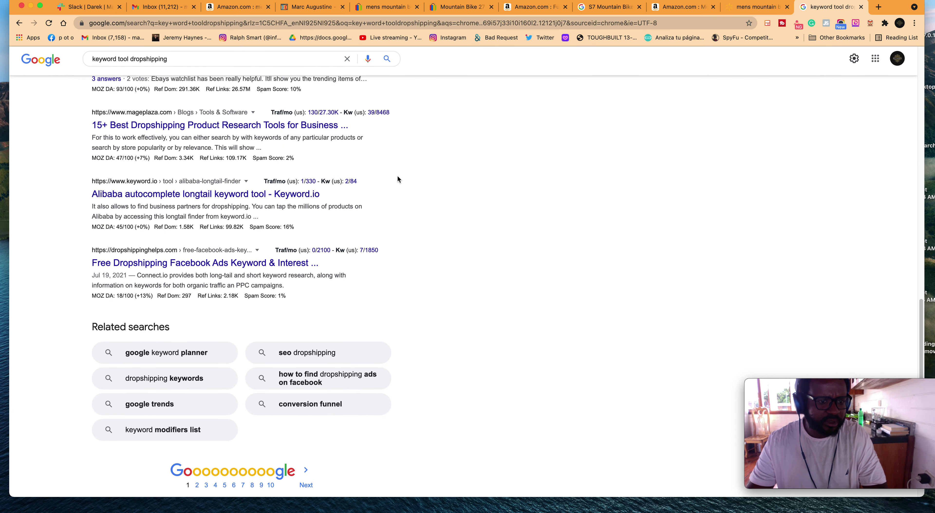
scroll(396, 173, up, 18)
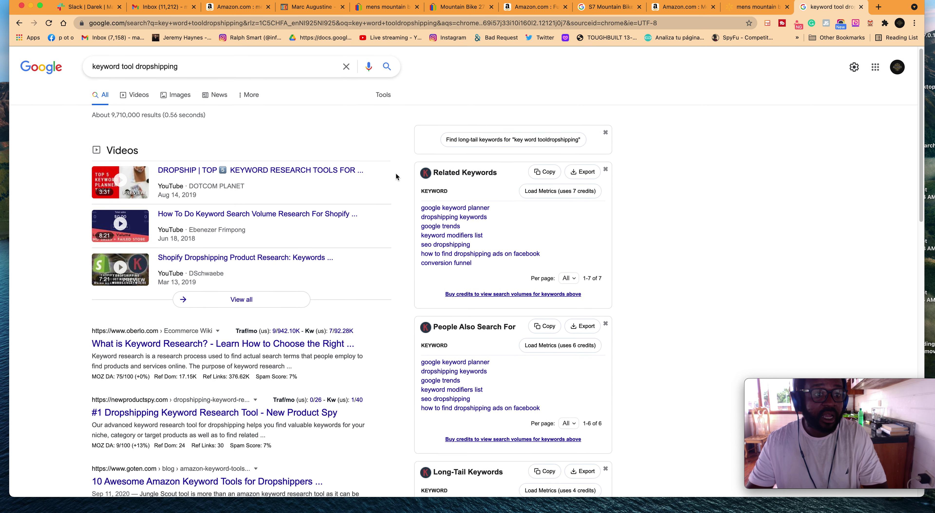
Replace the query with 'title creator key word tool' and open the Title Builder result.
triple_click(220, 70)
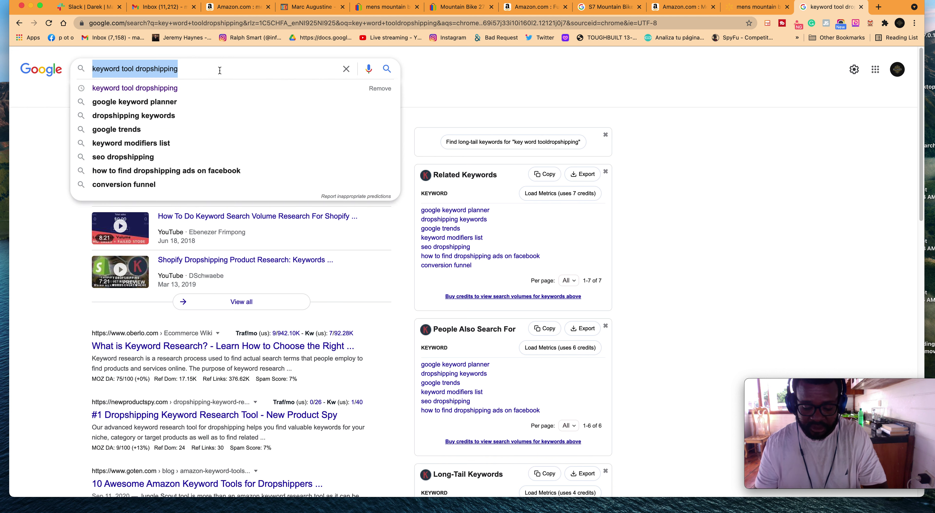
text(title cre)
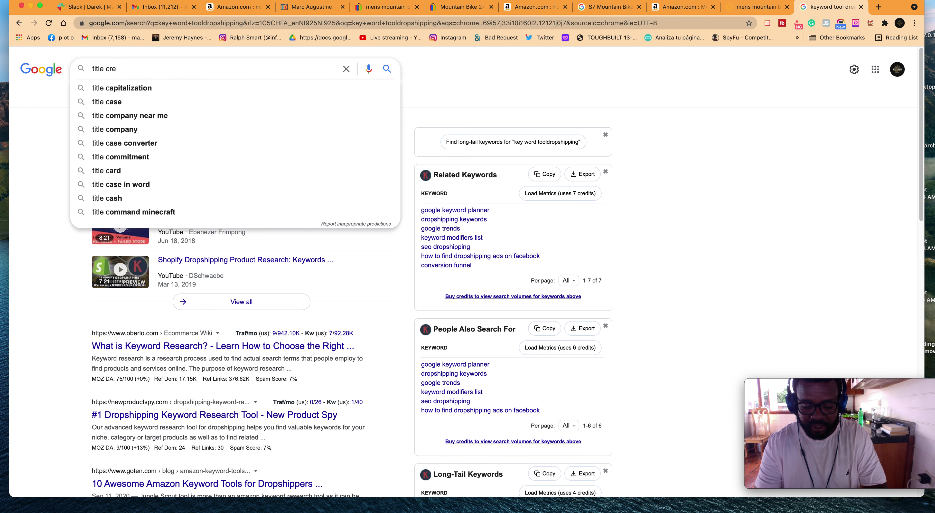
text(ator key)
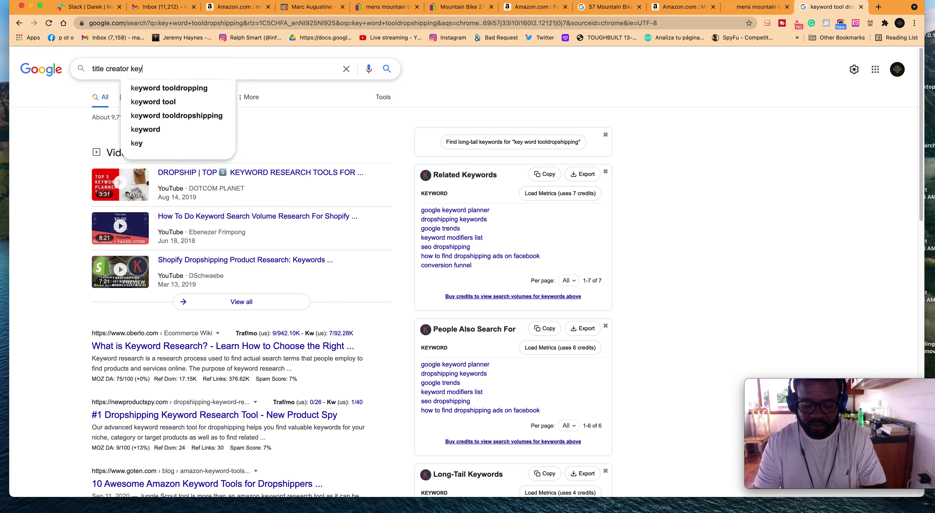
text( word tool)
key(Return)
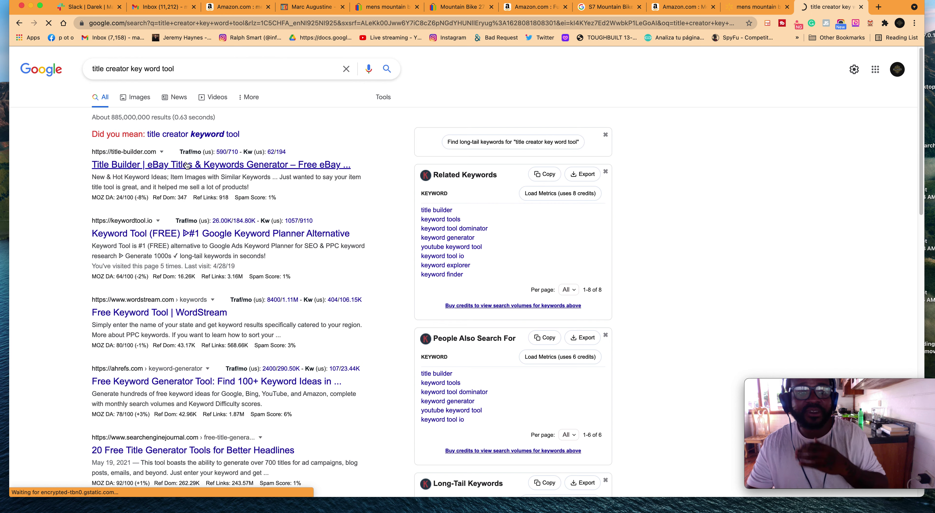
click(187, 166)
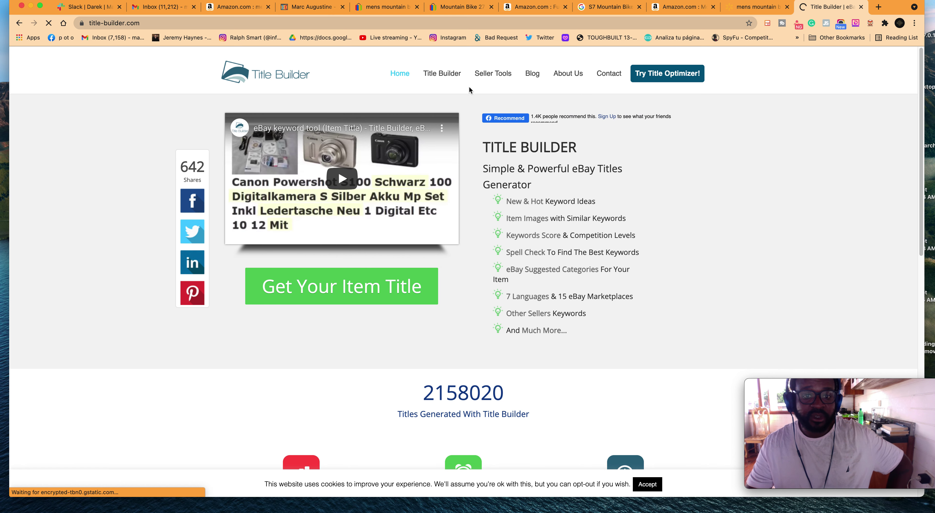
Open Title Builder's eBay title generator, then return to the Amazon EUROBIKE listing.
click(447, 75)
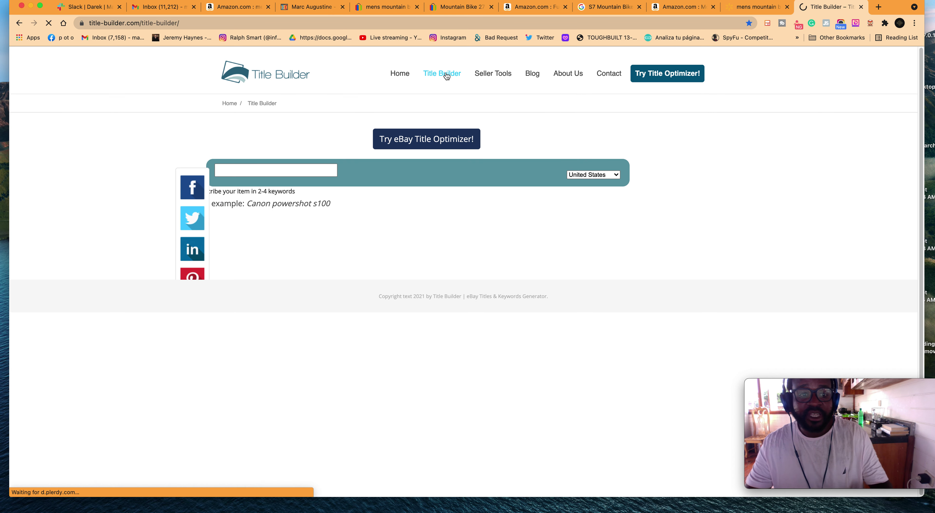
click(543, 10)
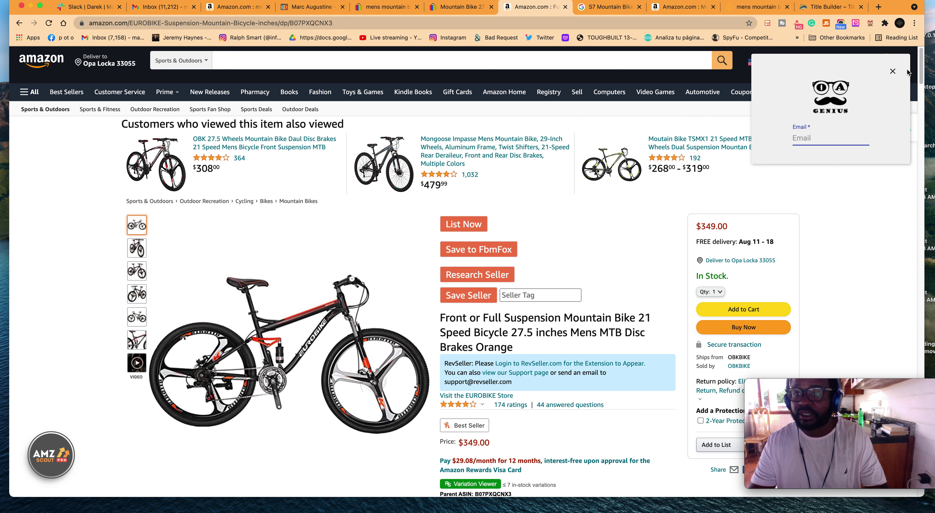
Dismiss the email sign-up popup and check FbmFox seller research on the EUROBIKE listing.
click(893, 71)
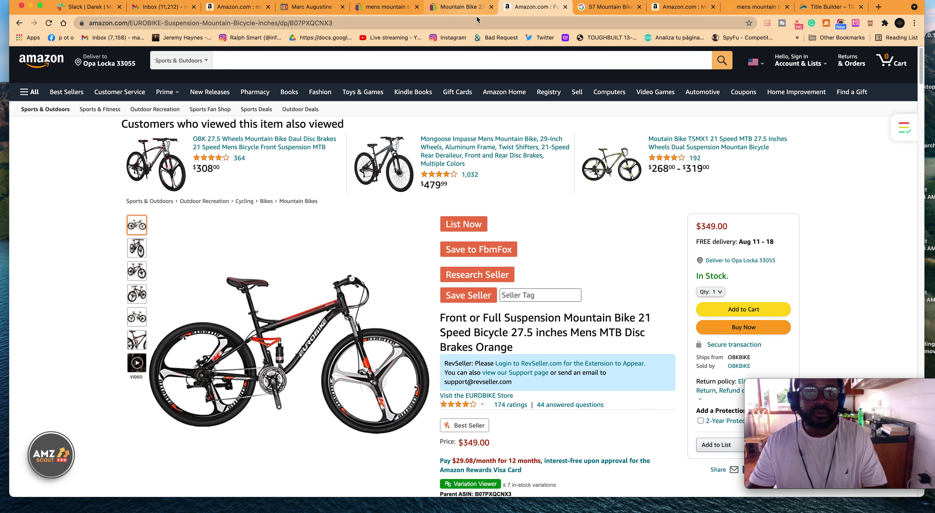
click(870, 24)
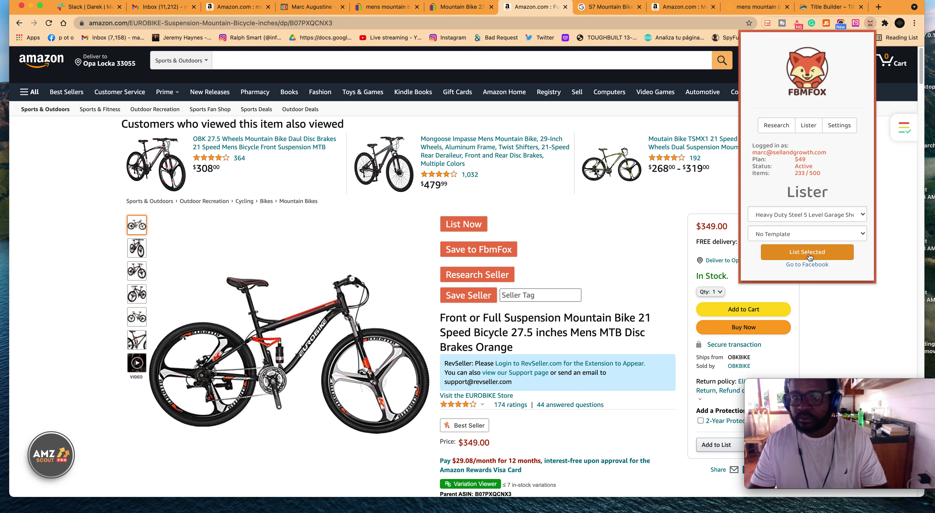
click(777, 125)
scroll(789, 192, down, 1)
scroll(790, 191, down, 2)
click(799, 283)
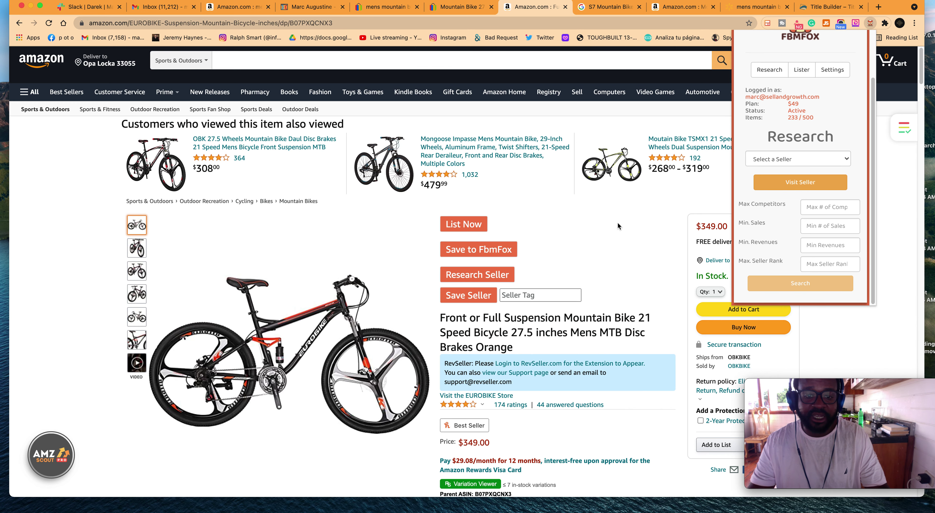
scroll(618, 223, down, 5)
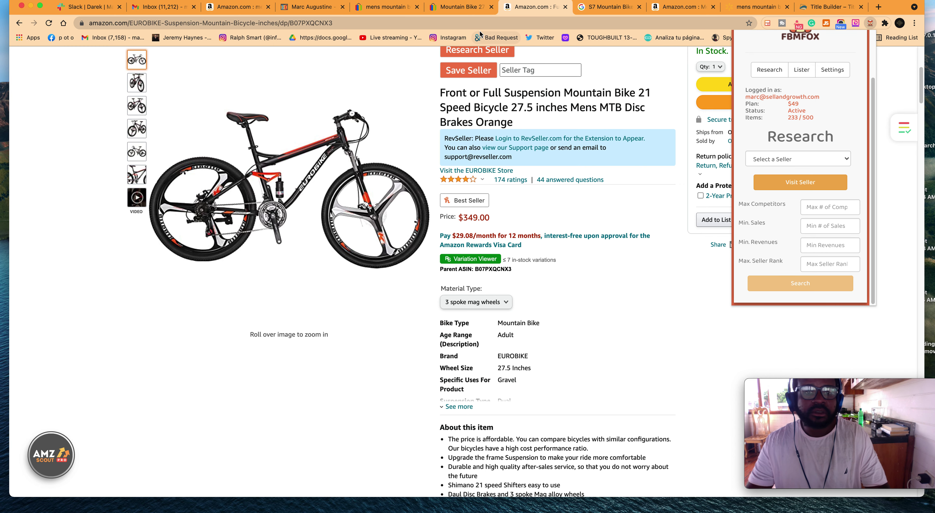
click(234, 11)
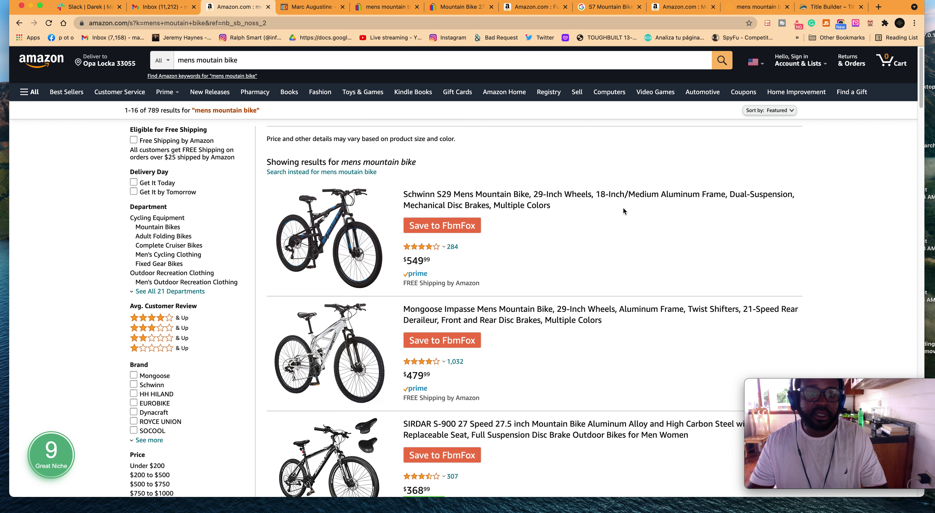
Compare the EUROBIKE product page with the mens mountain bike and EUROBIKE-filtered search results.
click(546, 13)
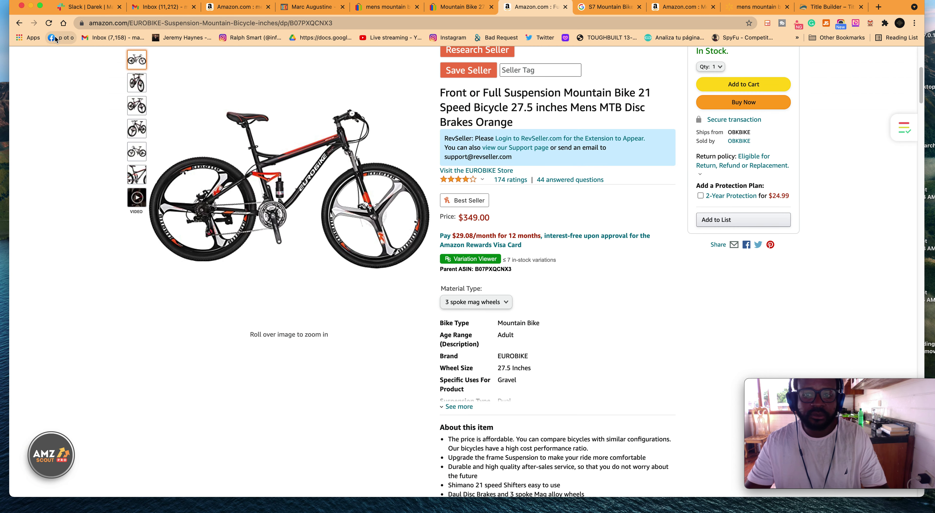
scroll(653, 174, up, 6)
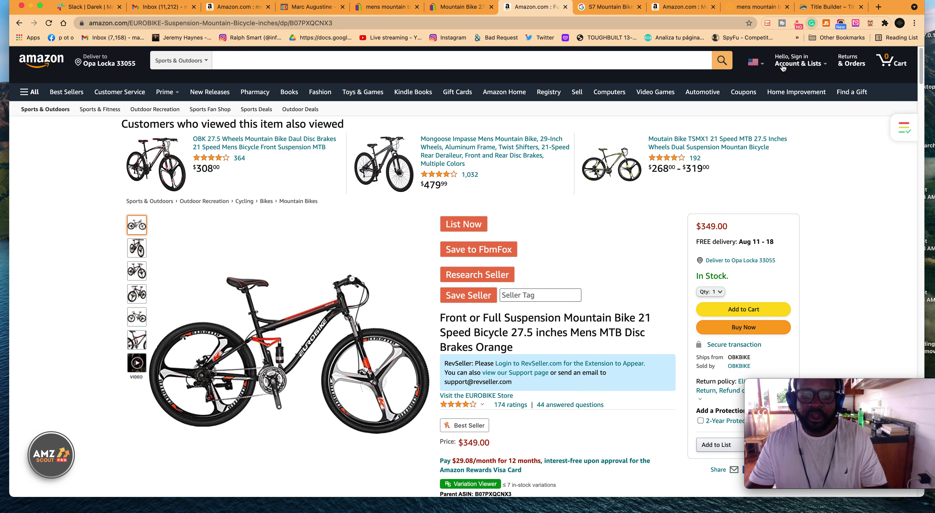
click(219, 12)
scroll(566, 203, down, 5)
scroll(568, 202, up, 6)
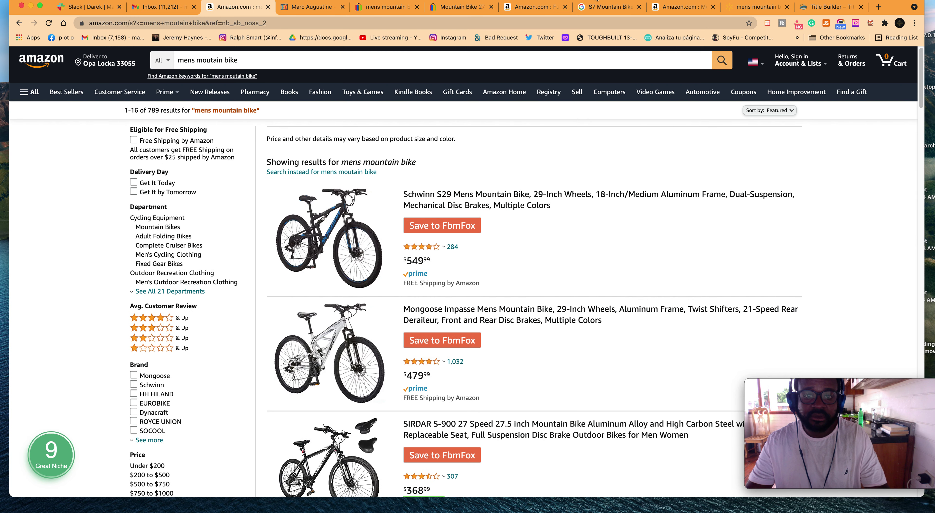
click(669, 9)
scroll(569, 196, up, 5)
Go back through the EUROBIKE page and Google results to the mens mountain bike results.
key(ctrl+shift+Tab)
key(ctrl+shift+Tab)
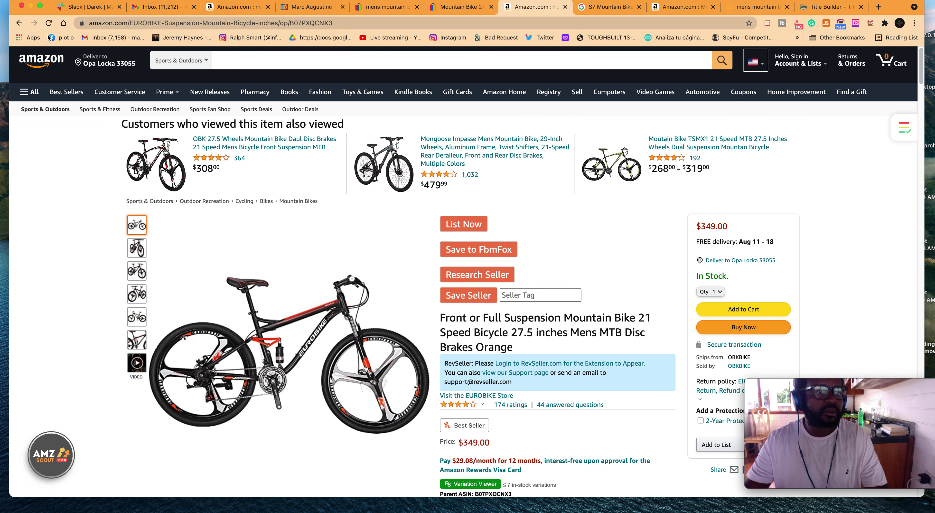
click(20, 24)
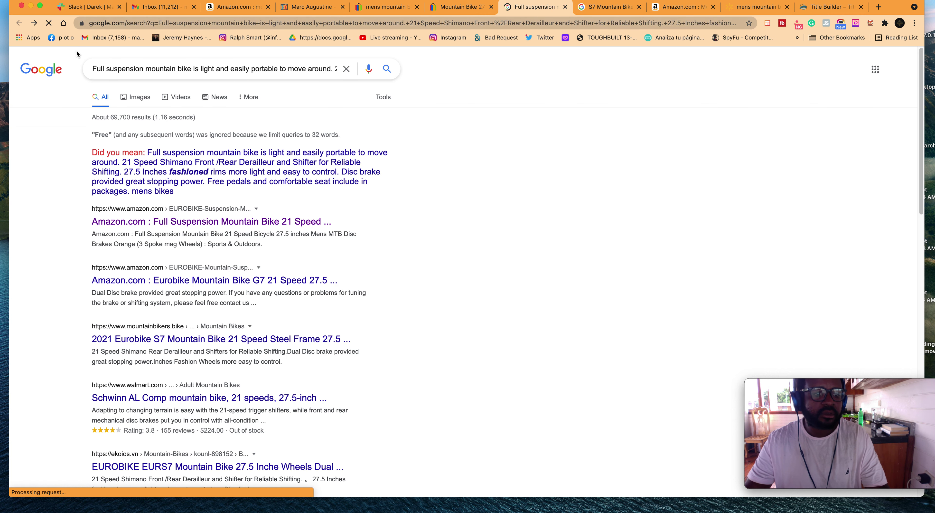
key(super+3)
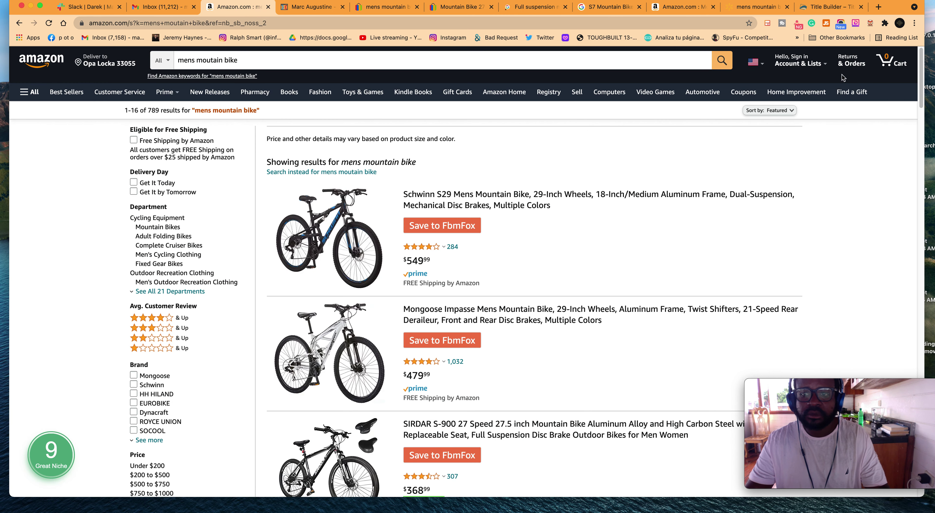
click(871, 24)
Run FbmFox Research to add sales and revenue estimates to every mens mountain bike result.
click(786, 126)
scroll(810, 254, down, 3)
click(812, 282)
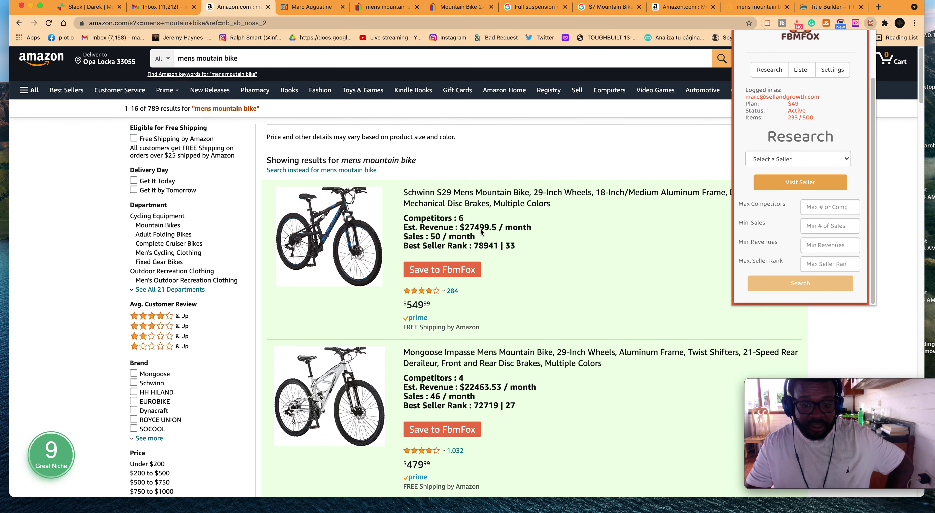
scroll(481, 231, down, 5)
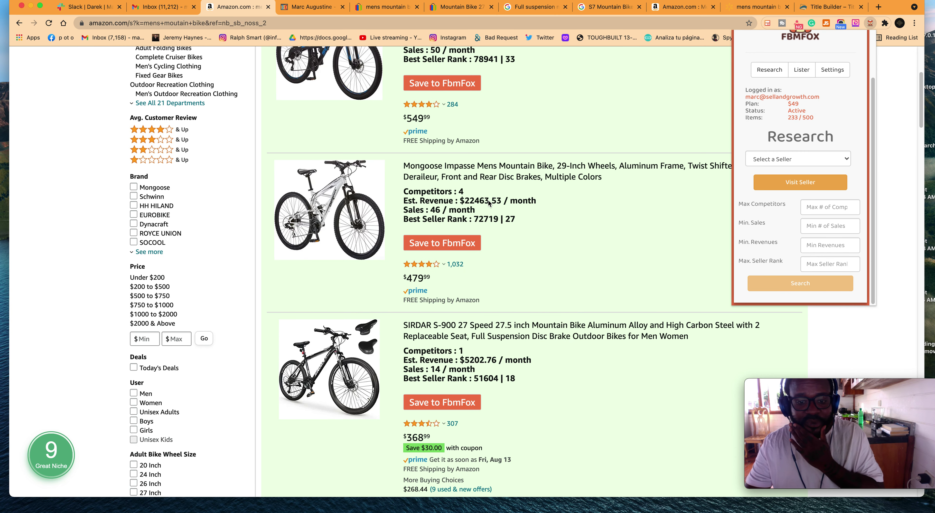
scroll(489, 203, up, 5)
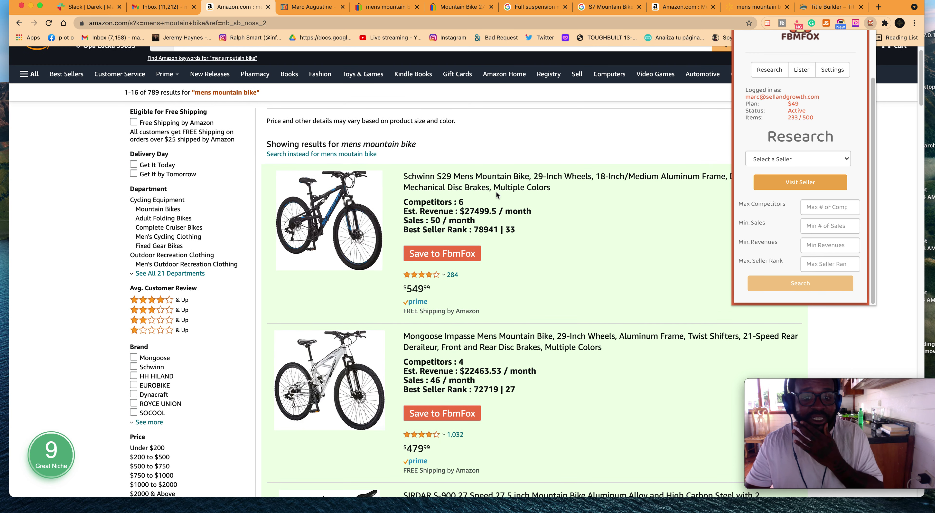
scroll(501, 198, down, 4)
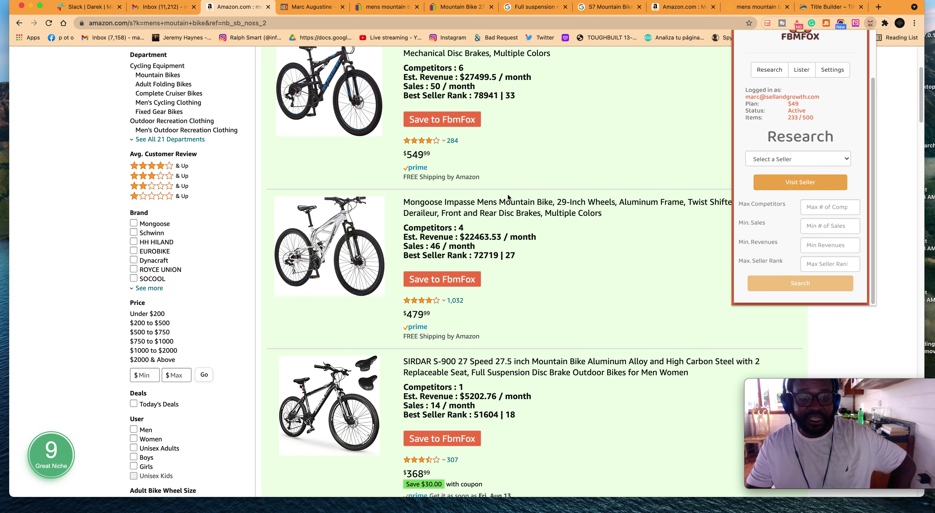
scroll(508, 195, down, 4)
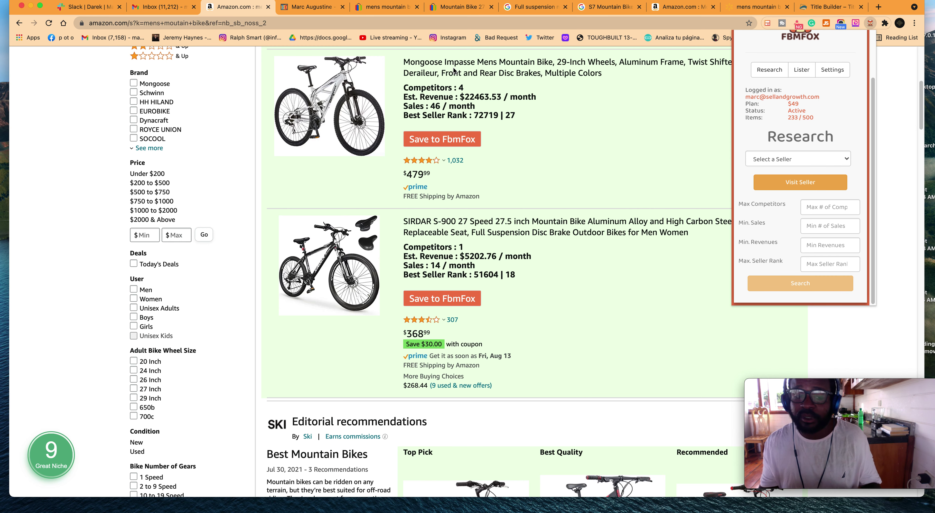
key(Escape)
Switch to the FBM Academy tab with the 60-day Facebook Marketplace course application.
click(303, 11)
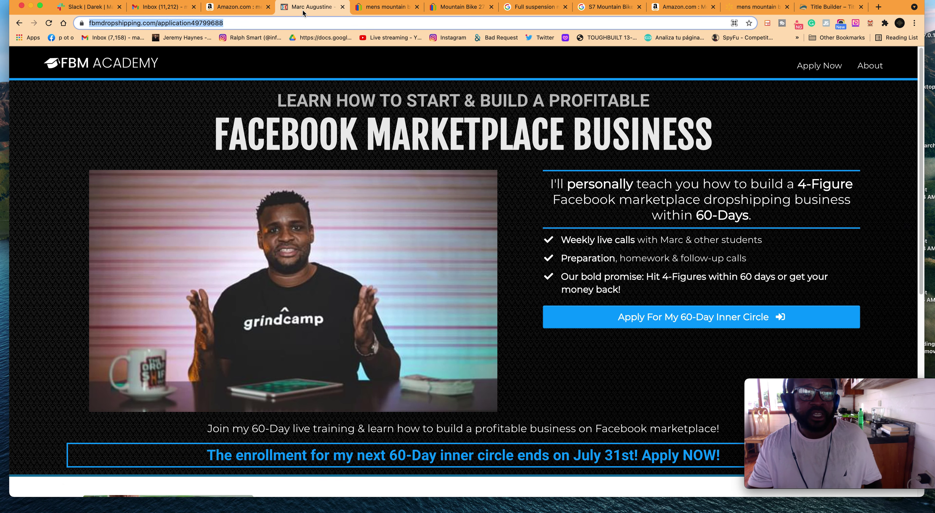